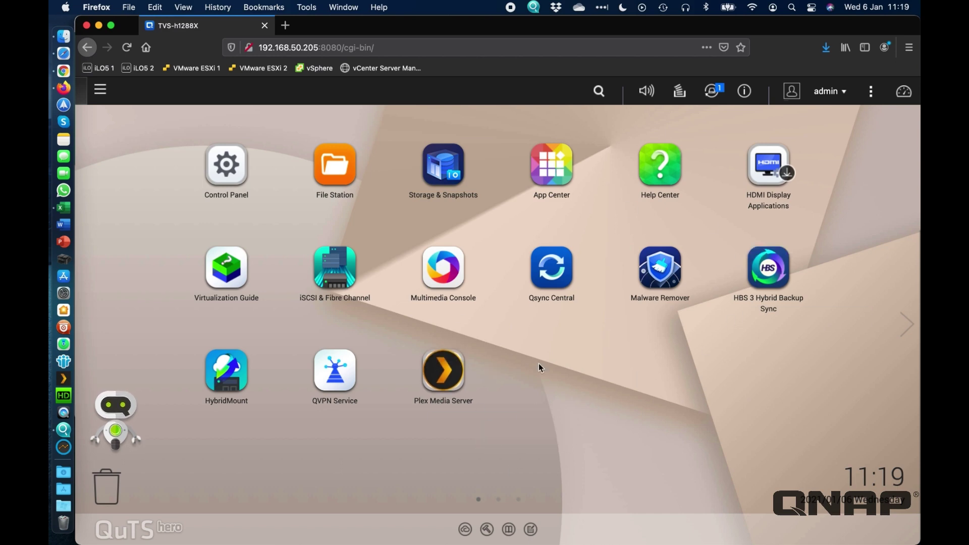
# - Examine the M.2 SSDs and Disk 1 in the Disks/VJBOD view of a maximized Storage & Snapshots window
pyautogui.click(443, 170)
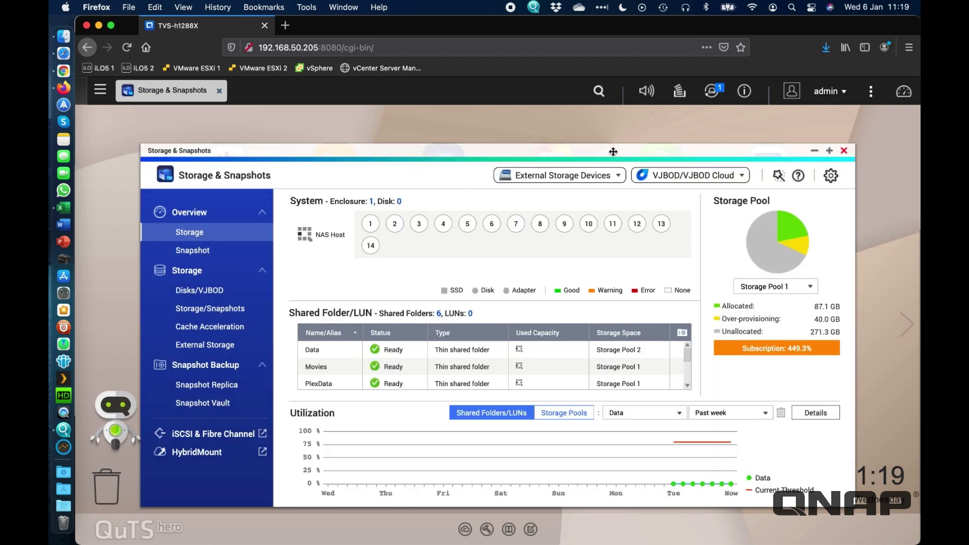
pyautogui.doubleClick(612, 152)
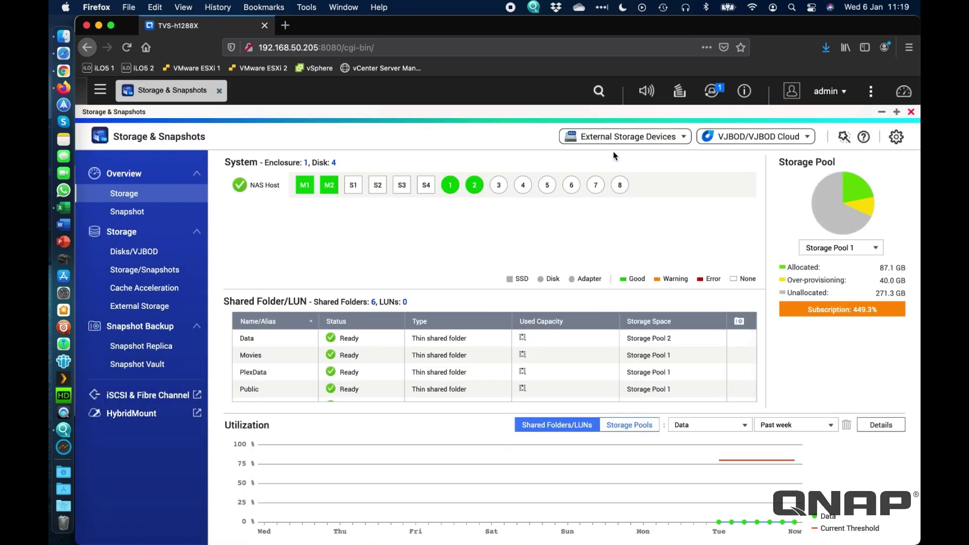
pyautogui.click(157, 255)
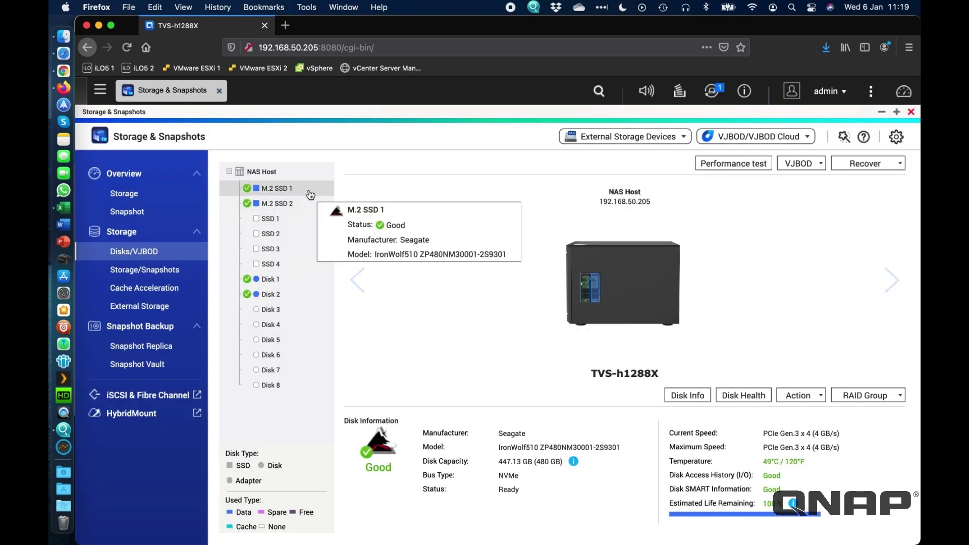
pyautogui.moveTo(311, 208)
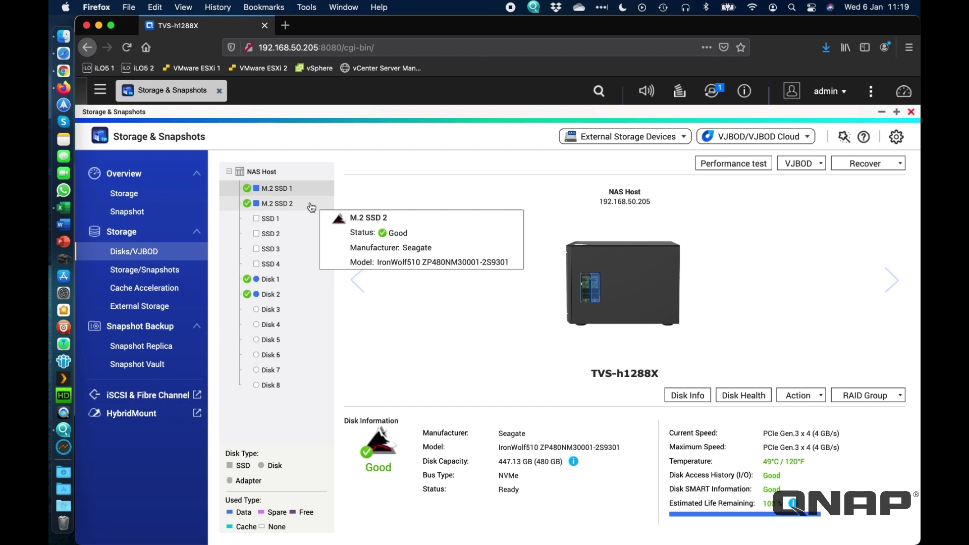
pyautogui.click(283, 279)
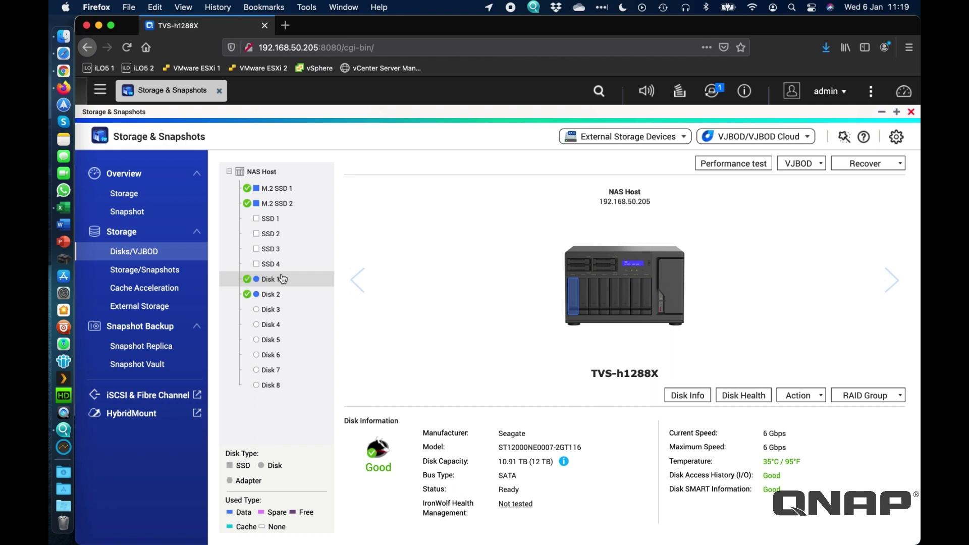
pyautogui.moveTo(294, 290)
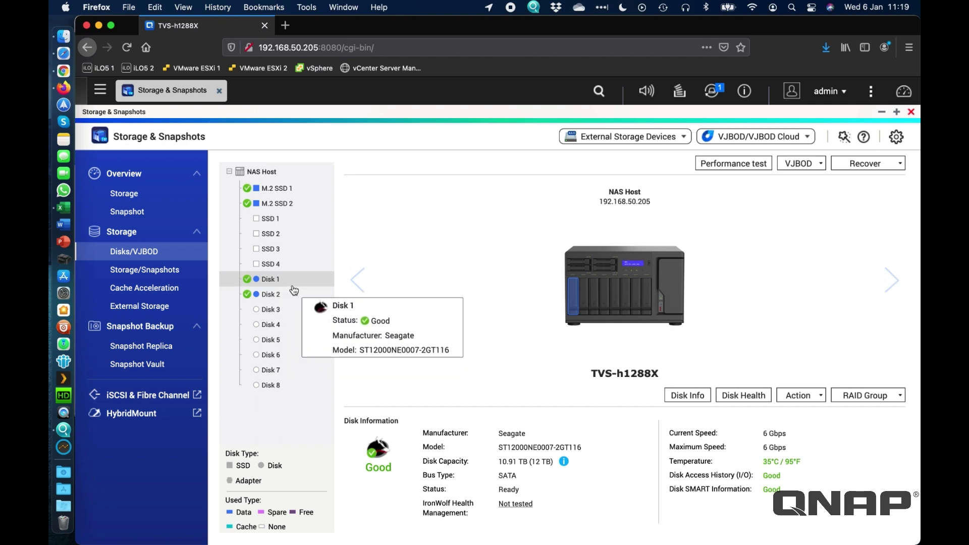
pyautogui.click(288, 193)
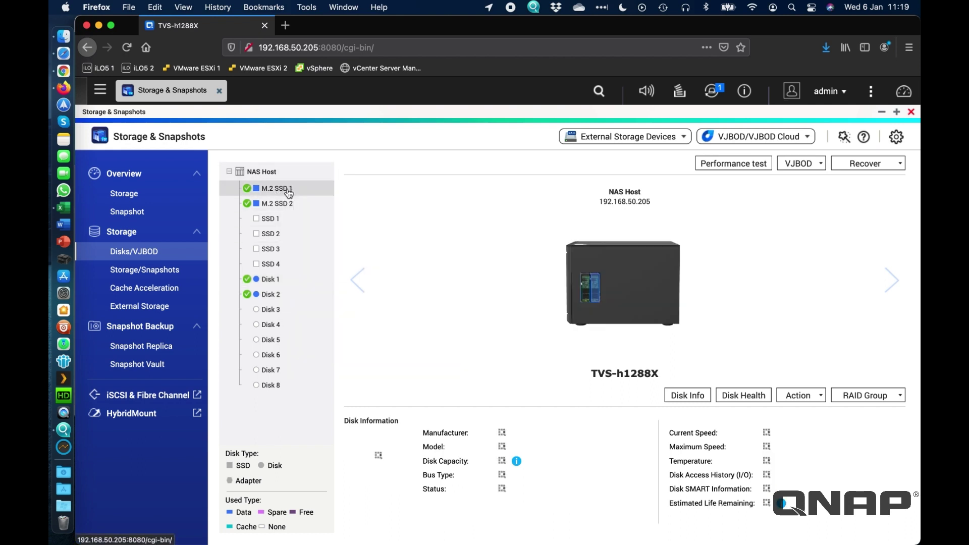
pyautogui.click(294, 281)
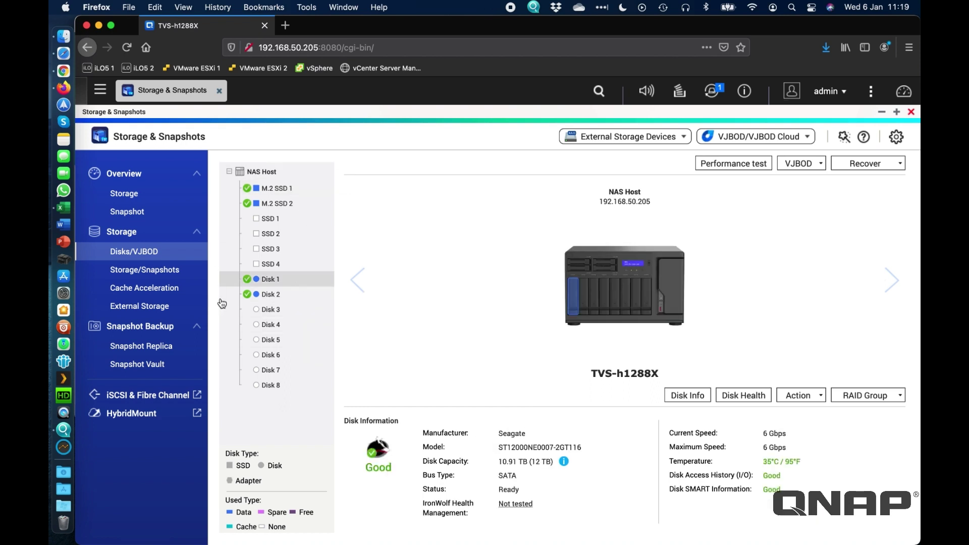
# - Examine the shared folders of Storage Pool 1 and Storage Pool 2 in Storage & Snapshots, and close it
pyautogui.click(184, 290)
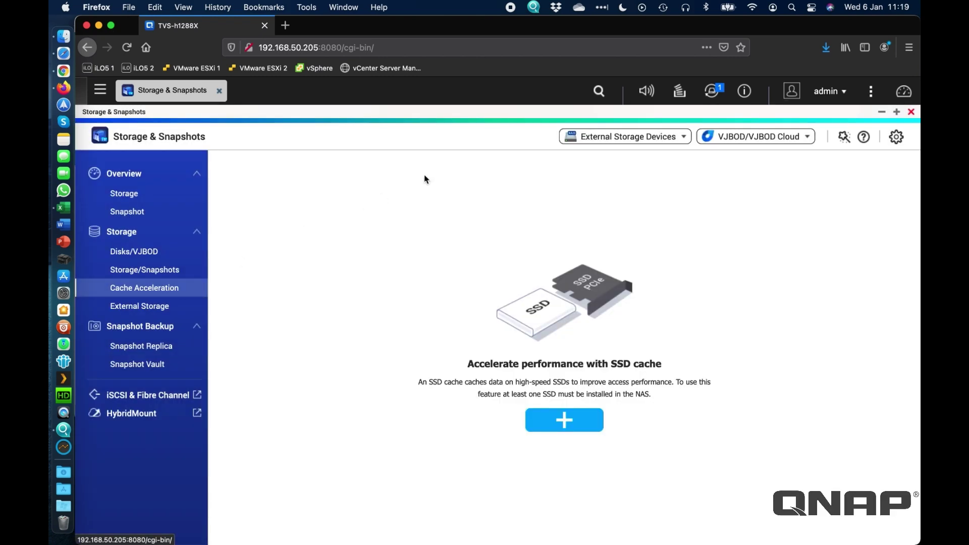
pyautogui.click(220, 94)
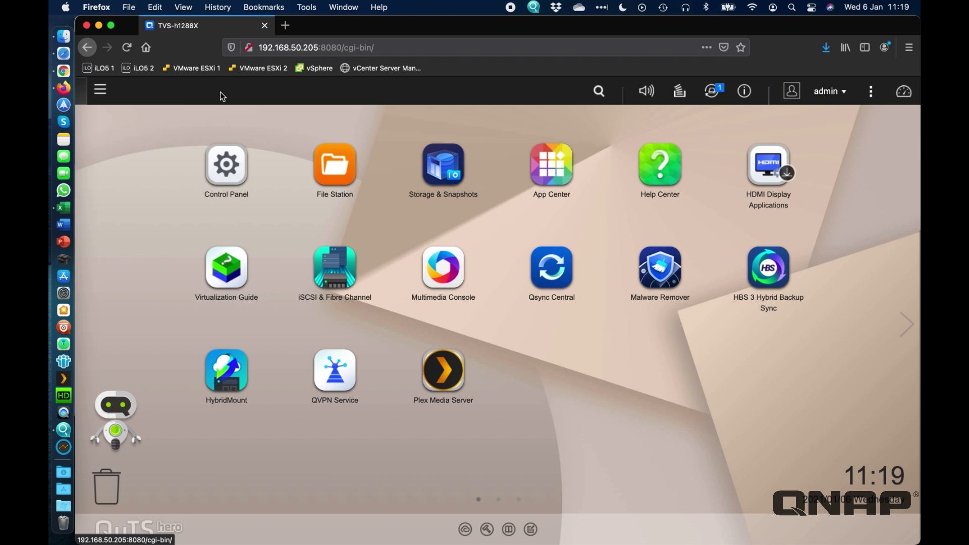
pyautogui.click(442, 164)
pyautogui.click(829, 150)
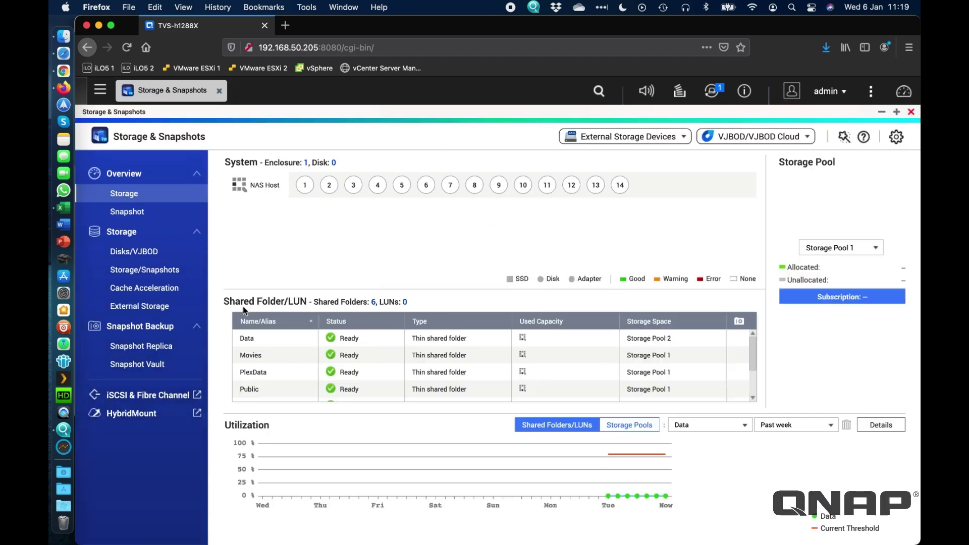
pyautogui.click(161, 270)
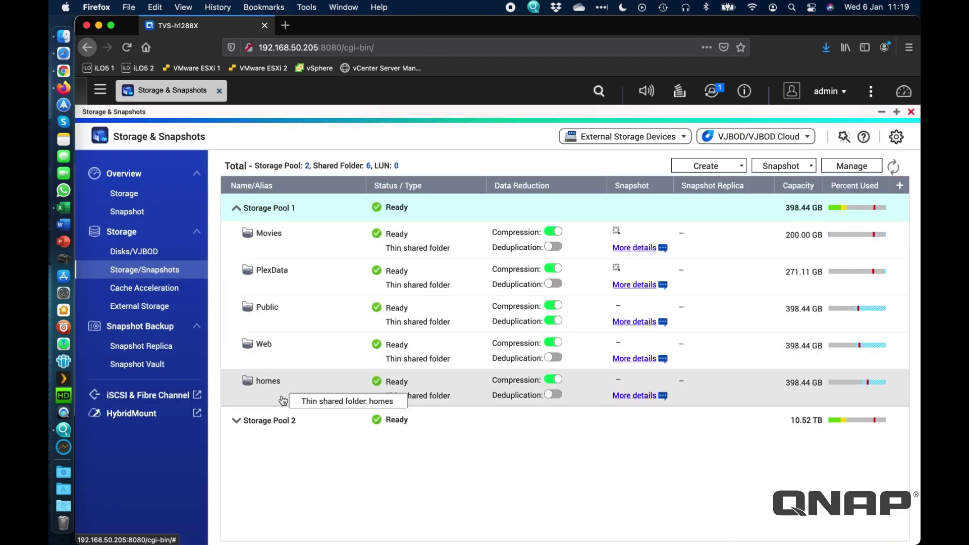
pyautogui.click(265, 421)
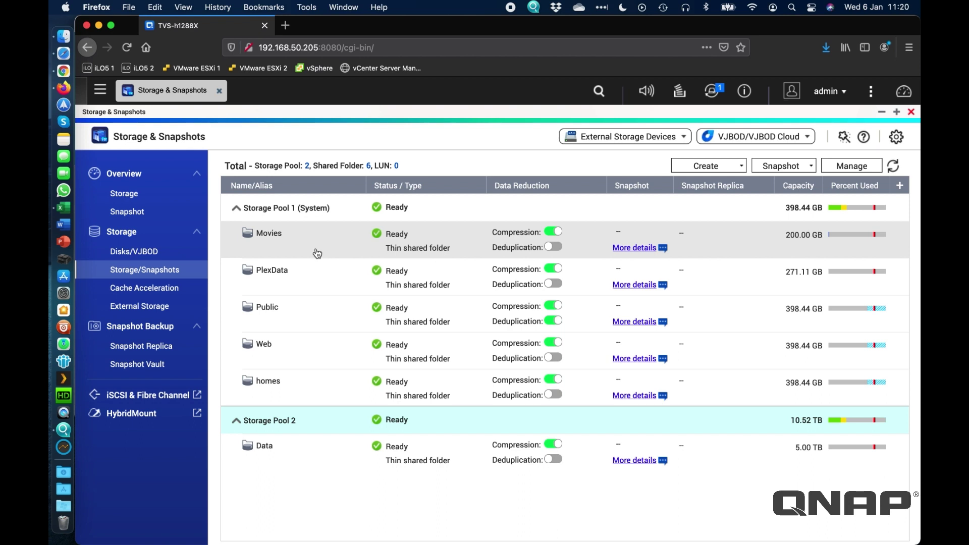
pyautogui.click(911, 111)
# - Review the movie files and capacity details of the Movies shared folder in File Station, and close it
pyautogui.click(345, 180)
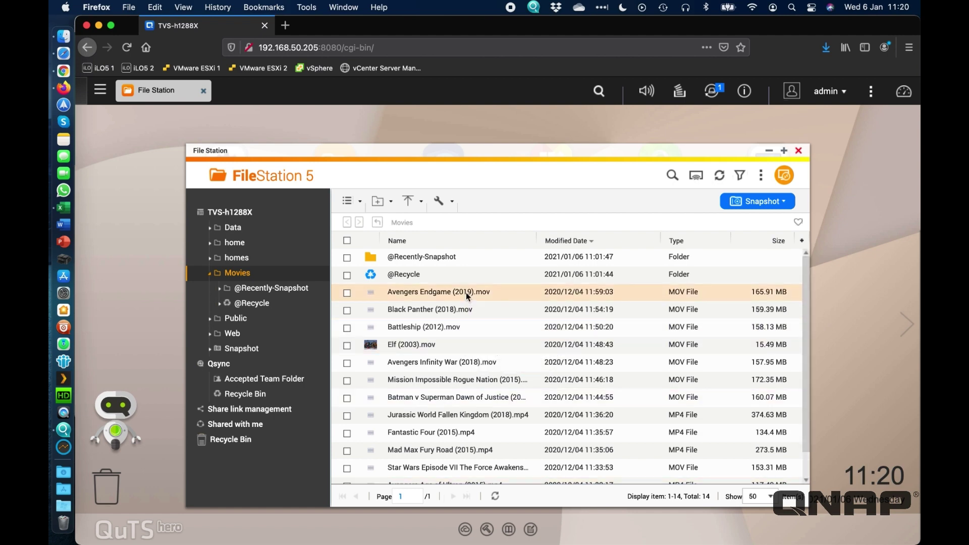
pyautogui.scroll(-1, 460, 347)
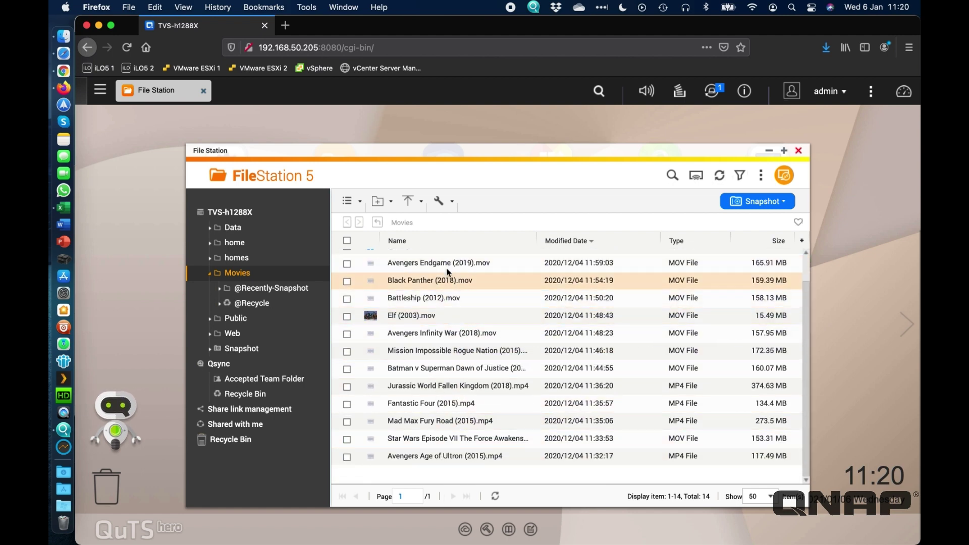
pyautogui.scroll(1, 449, 262)
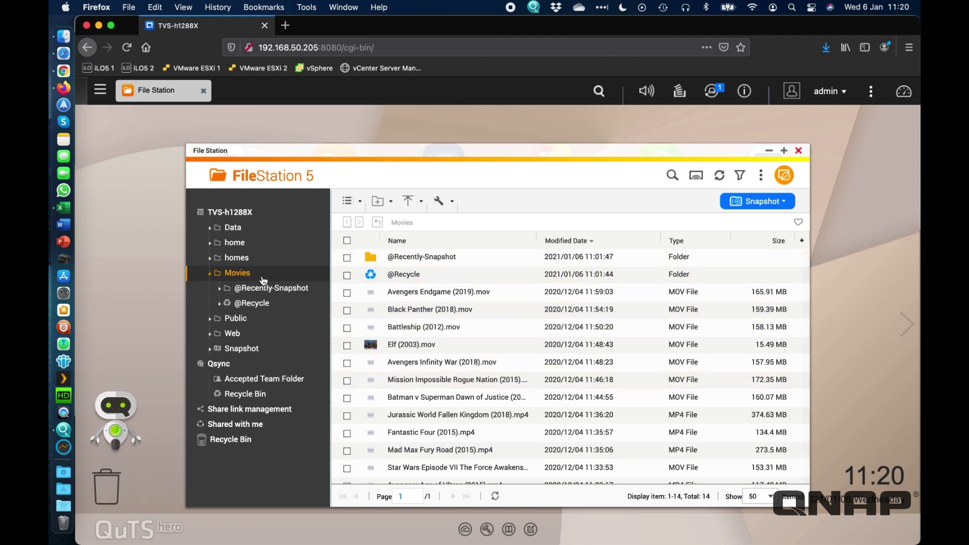
pyautogui.moveTo(233, 280)
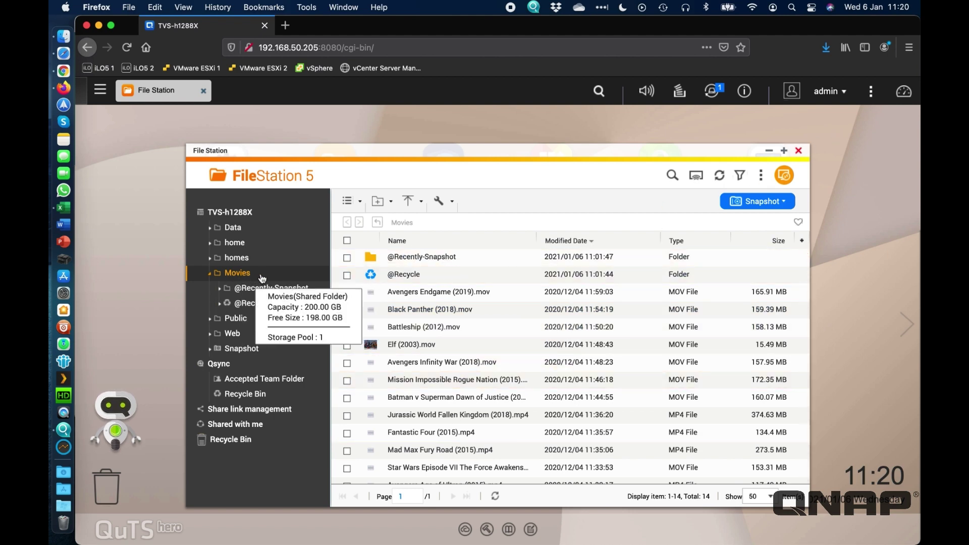
pyautogui.click(798, 153)
# - Open Plex Media Server and go to the Libraries management settings of the TVS-h1288X server
pyautogui.click(446, 374)
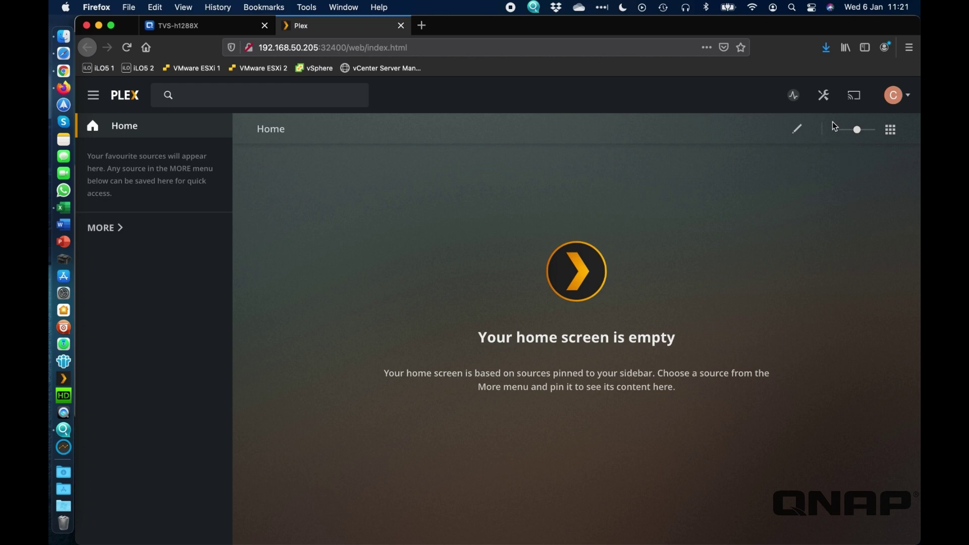
pyautogui.click(823, 95)
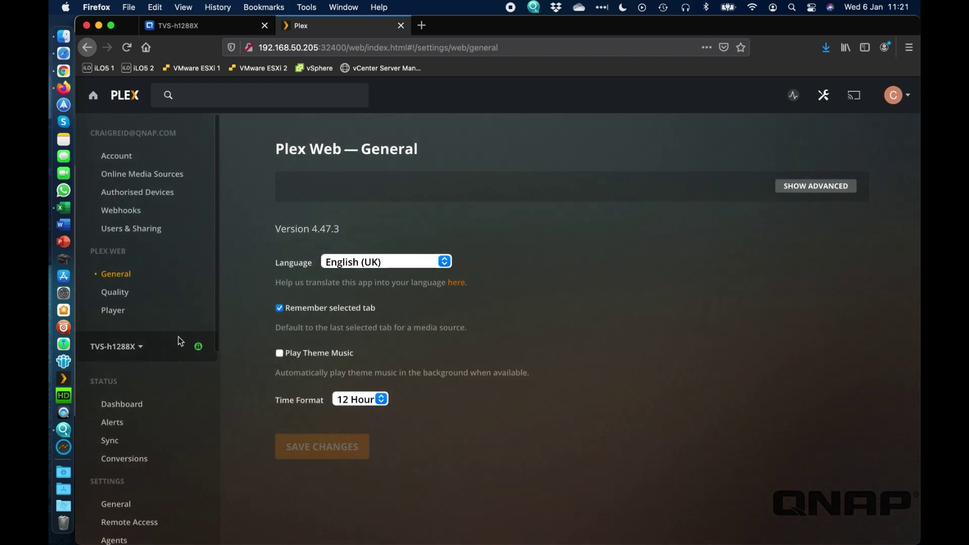
pyautogui.scroll(-6, 146, 303)
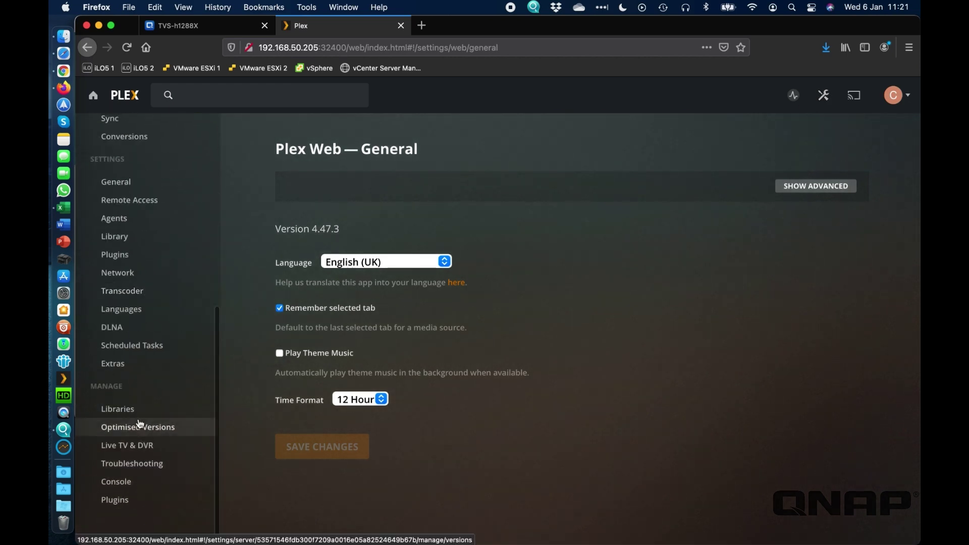
pyautogui.click(118, 409)
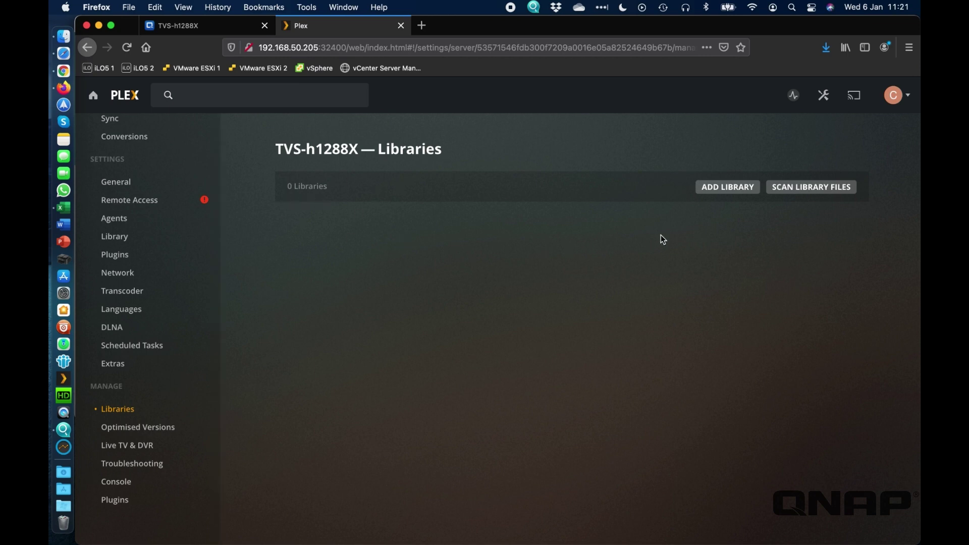
# - Start a new library of type Films with the language English (United Kingdom)
pyautogui.click(726, 190)
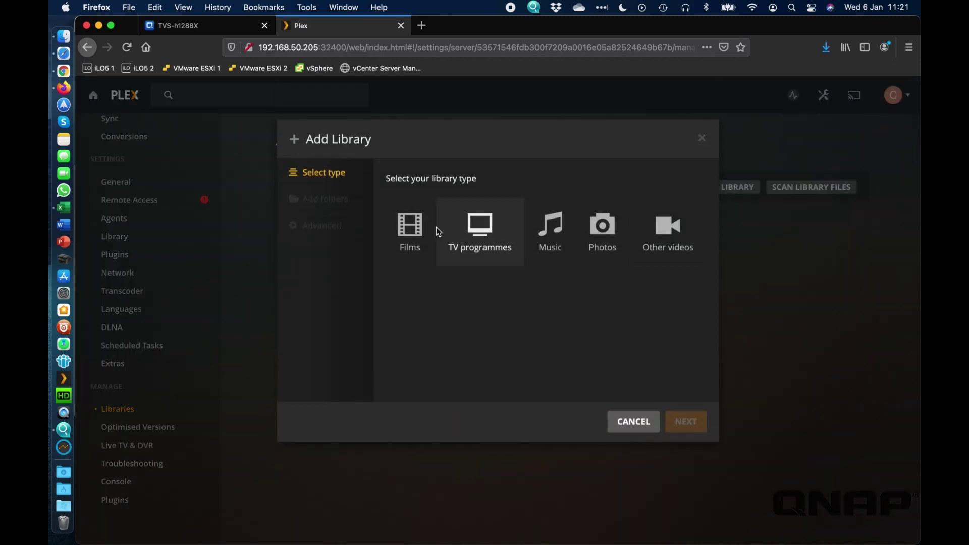
pyautogui.click(411, 234)
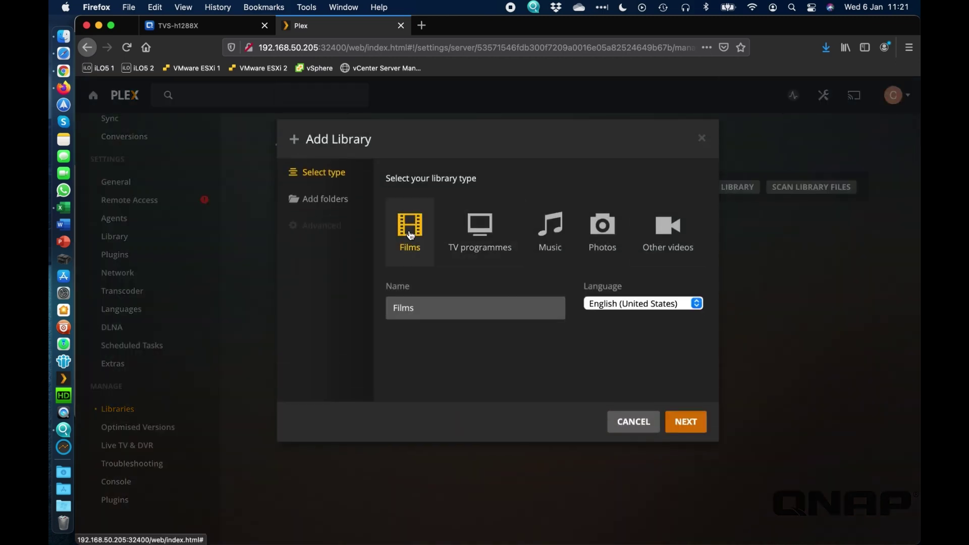
pyautogui.click(652, 303)
pyautogui.click(651, 294)
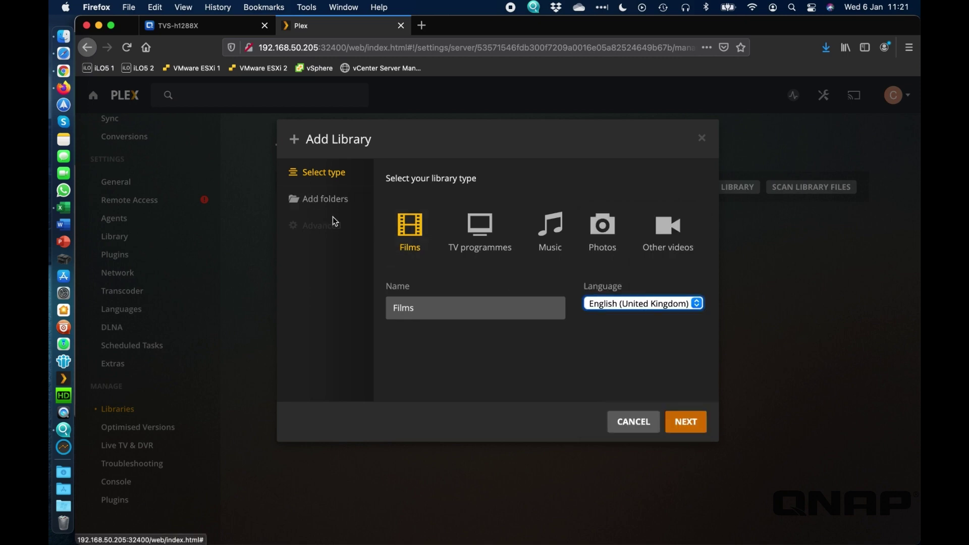
# - Start adding a media folder to the Films library and look through the server's root folder list
pyautogui.click(325, 204)
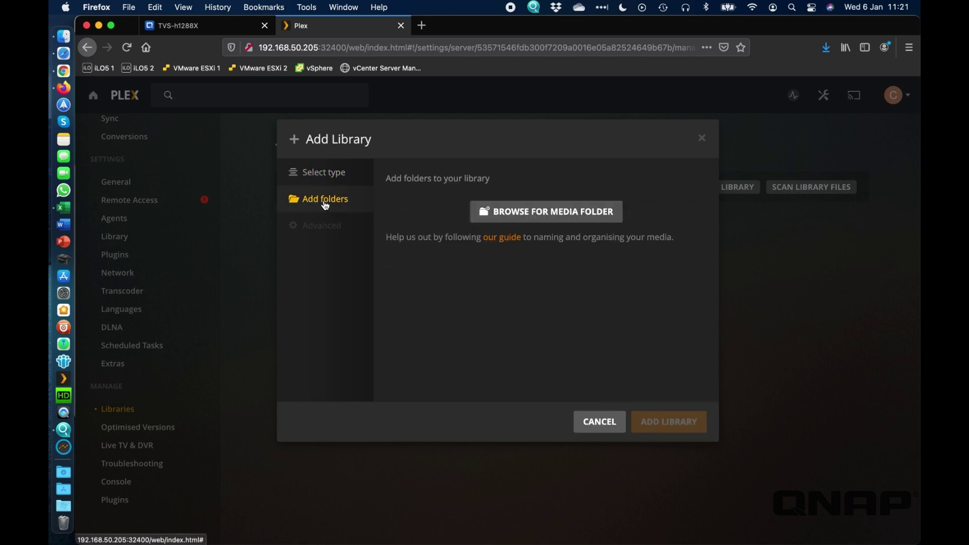
pyautogui.click(544, 216)
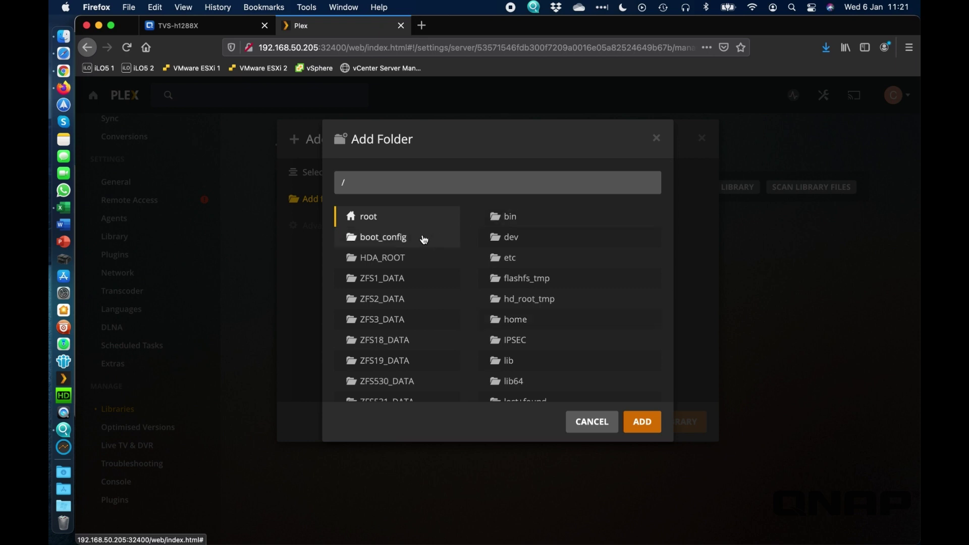
pyautogui.scroll(-5, 423, 238)
pyautogui.scroll(-3, 423, 240)
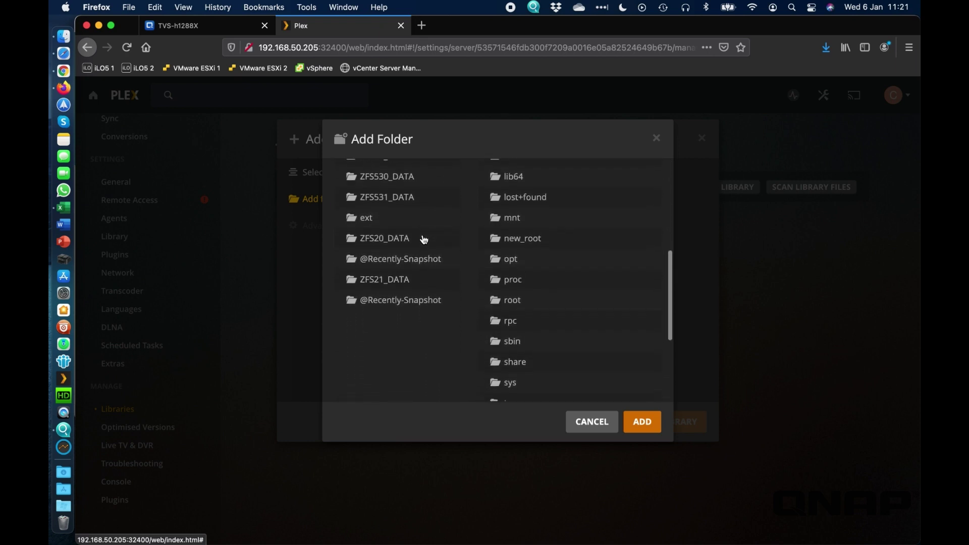
pyautogui.scroll(10, 423, 238)
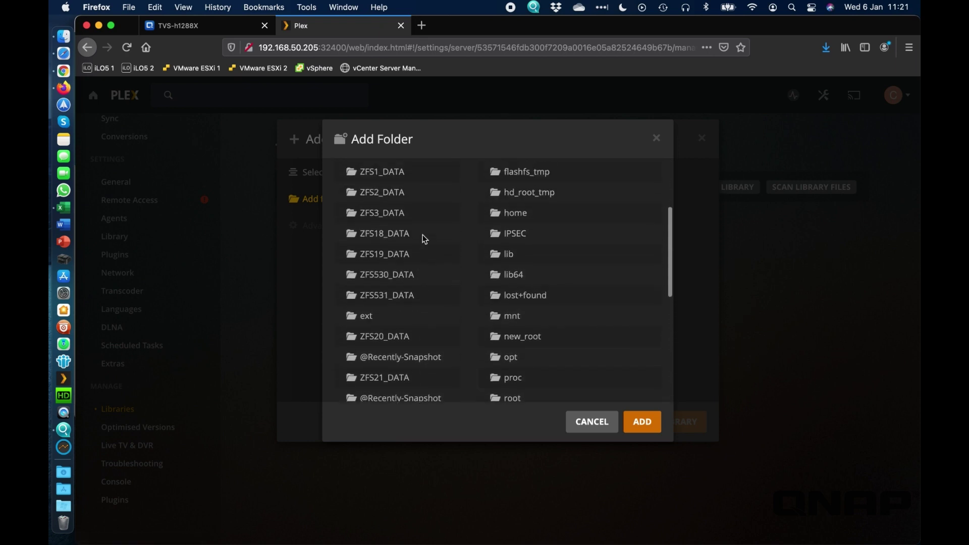
pyautogui.scroll(-1, 424, 239)
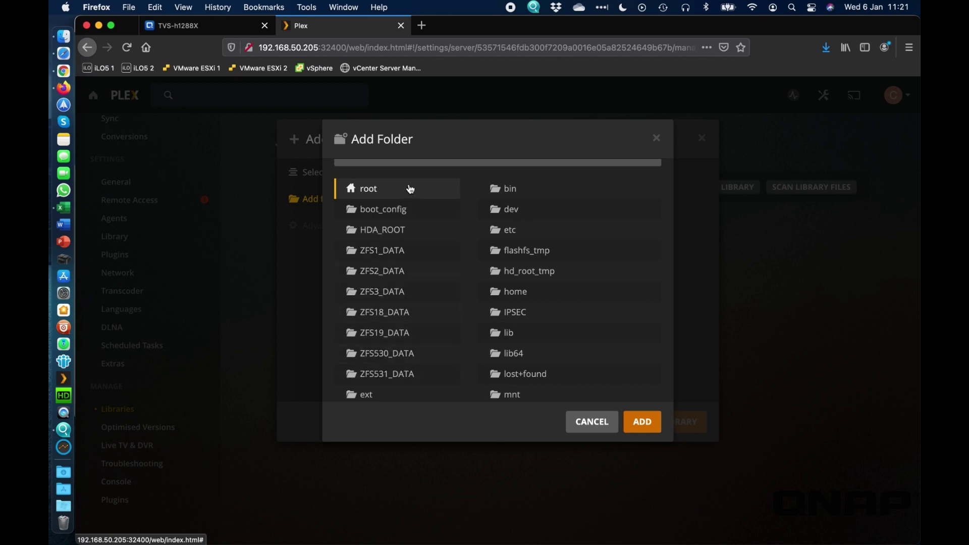
# - Check the ZFS1_DATA, ZFS2_DATA, ZFS3_DATA, ZFS530_DATA and ZFS531_DATA folders for the Movies shared folder
pyautogui.click(396, 273)
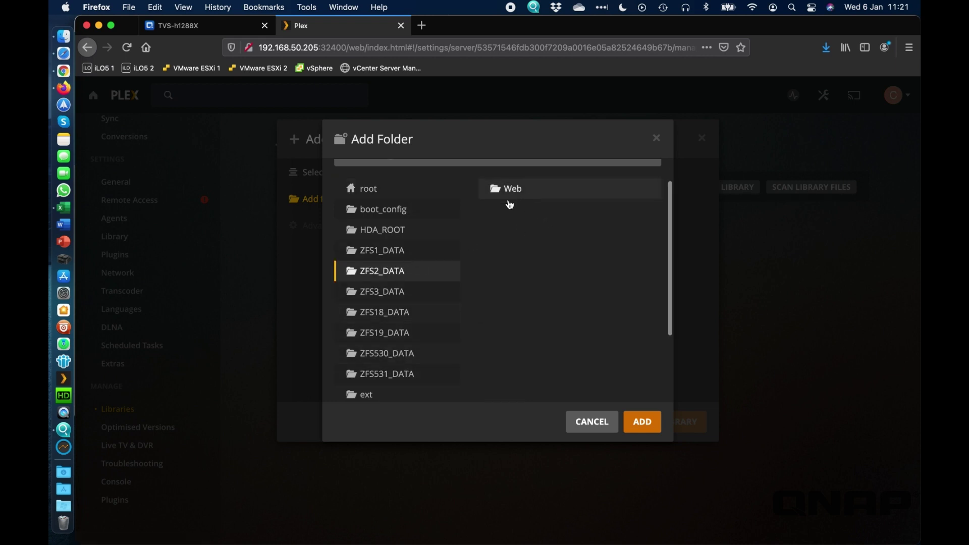
pyautogui.click(393, 298)
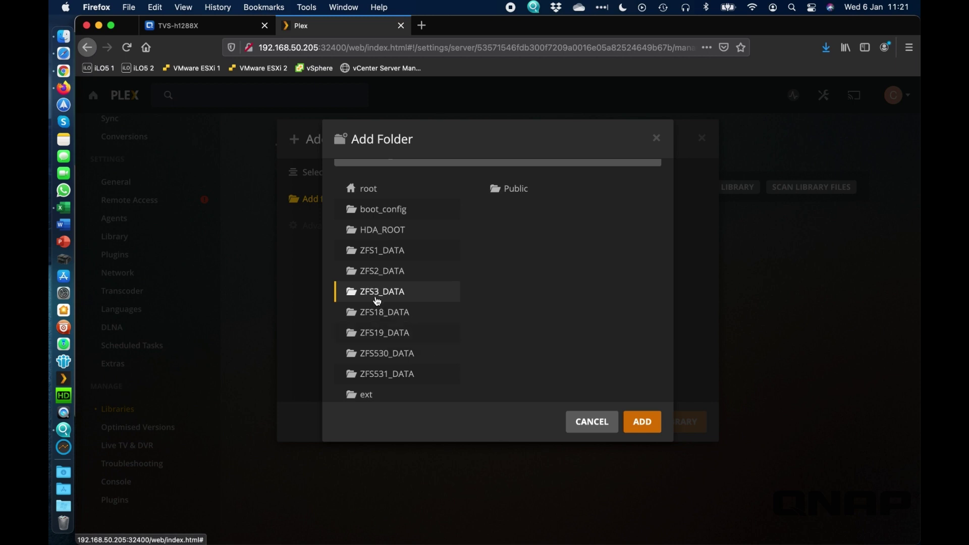
pyautogui.click(379, 258)
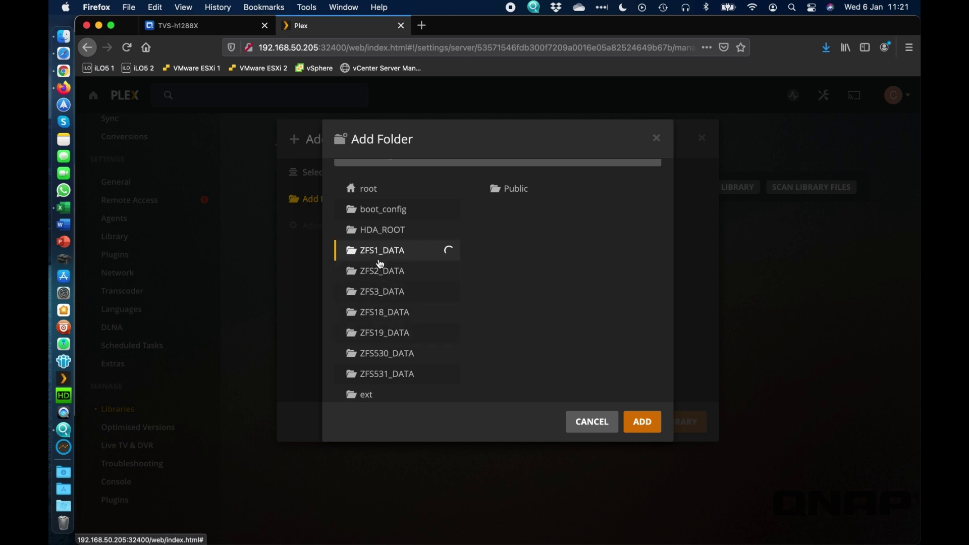
pyautogui.click(381, 282)
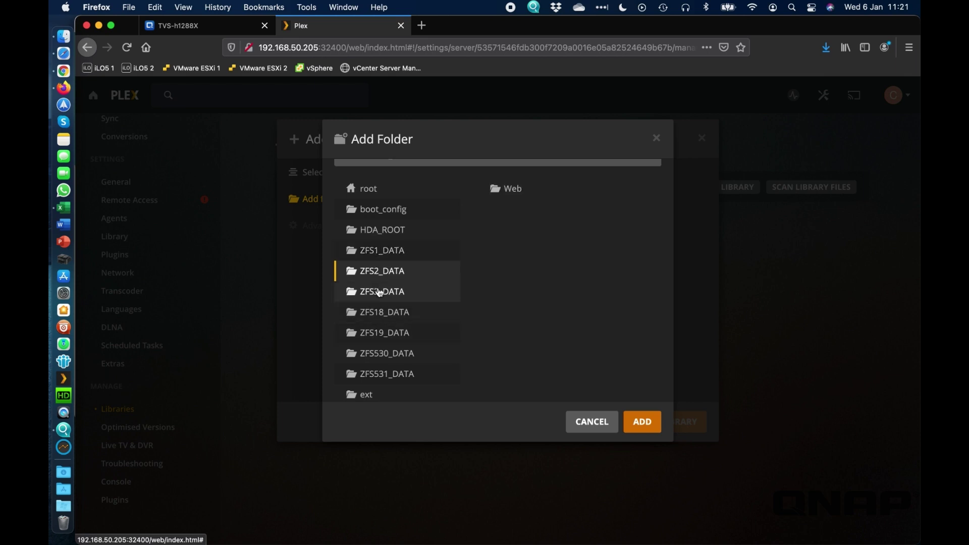
pyautogui.click(380, 292)
pyautogui.scroll(-3, 391, 299)
pyautogui.click(394, 298)
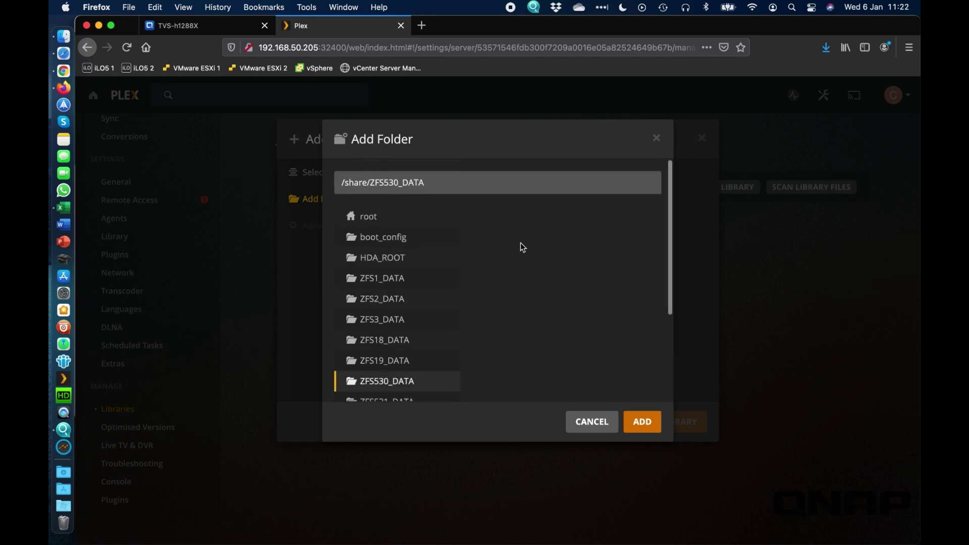
pyautogui.scroll(-3, 418, 325)
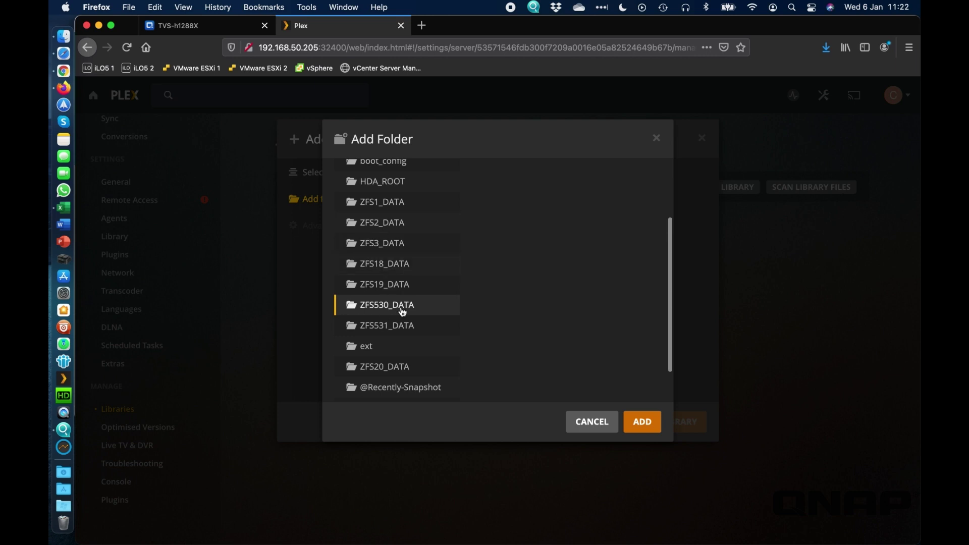
pyautogui.click(384, 332)
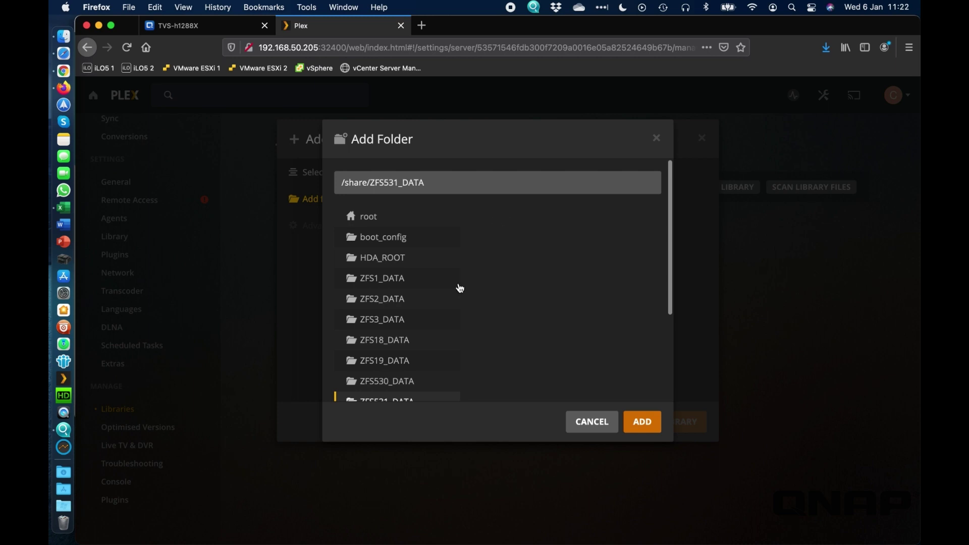
# - Look inside the ZFS20_DATA and ZFS21_DATA folders to see which shared folder each one holds
pyautogui.scroll(-3, 411, 309)
pyautogui.click(405, 330)
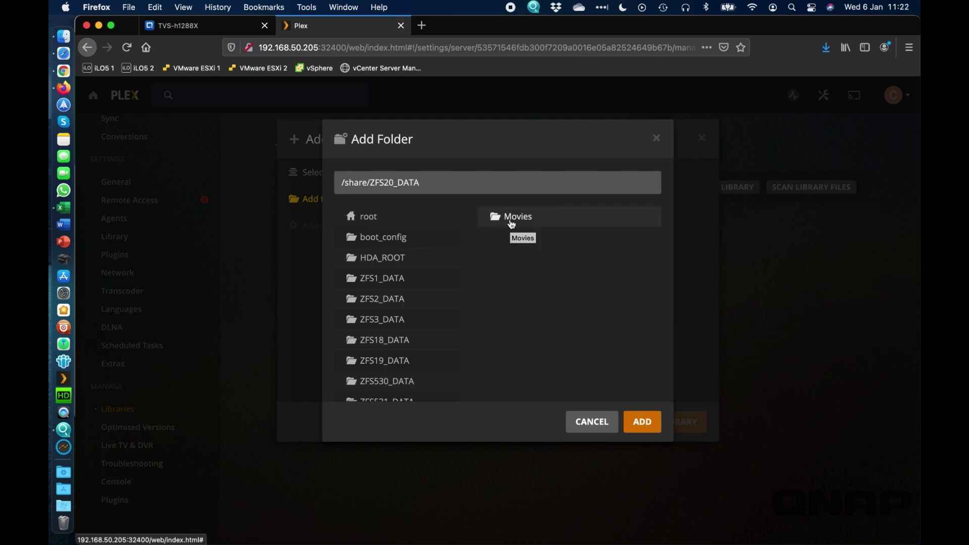
pyautogui.scroll(-1, 420, 306)
pyautogui.scroll(-2, 419, 306)
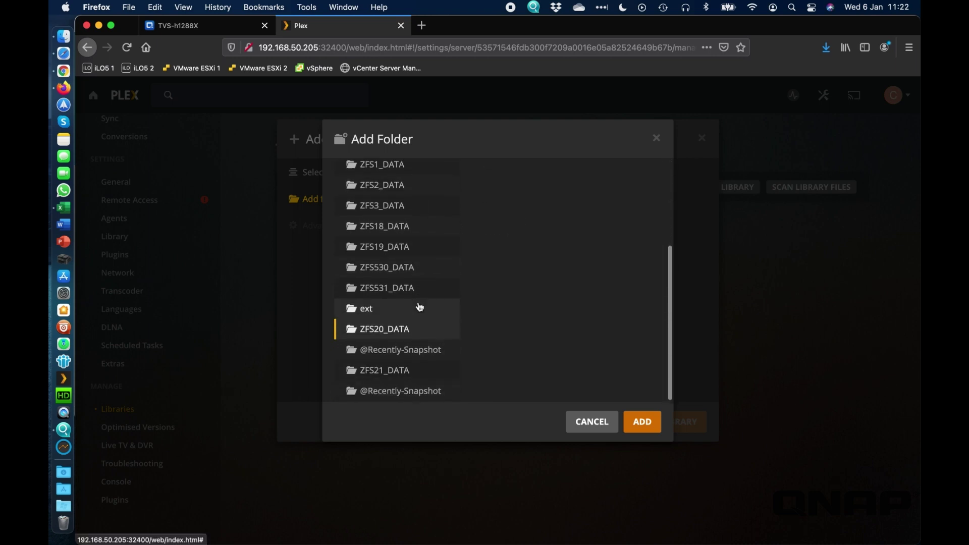
pyautogui.click(386, 373)
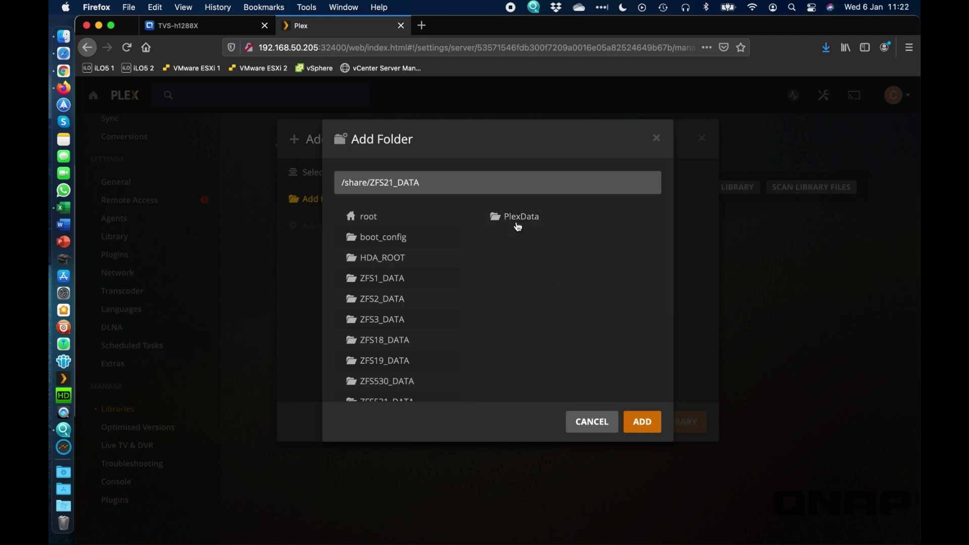
pyautogui.scroll(-5, 407, 323)
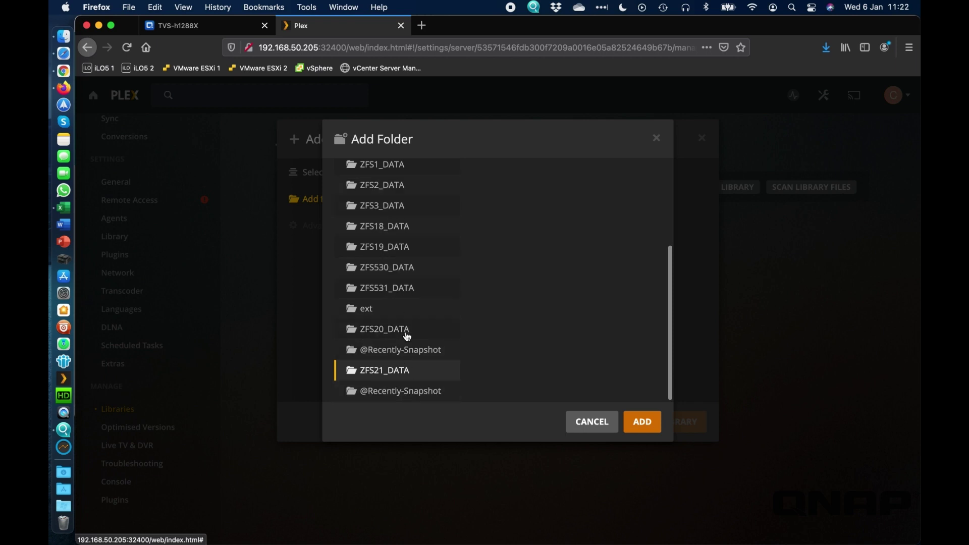
# - Add the Movies folder inside ZFS20_DATA (/share/ZFS20_DATA/Movies) as the media folder of the new library
pyautogui.click(399, 332)
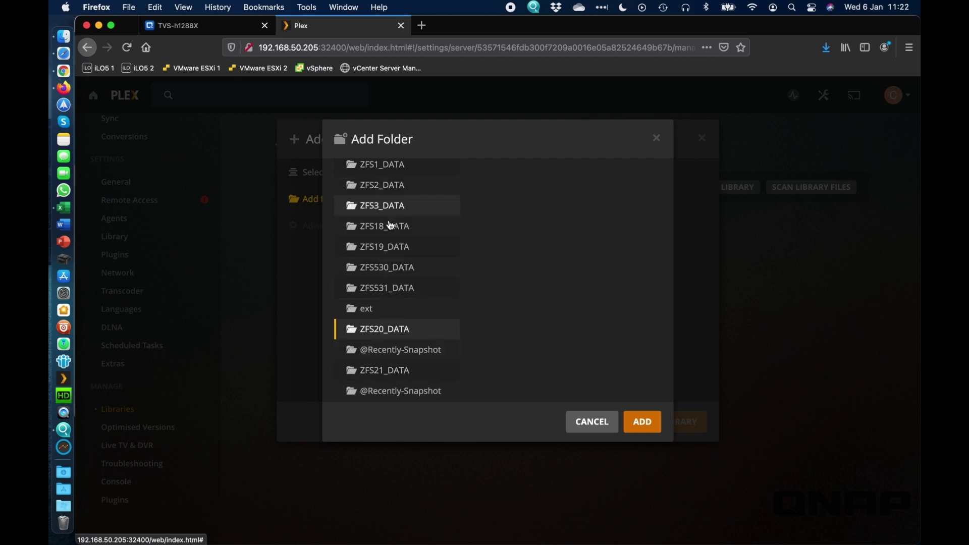
pyautogui.scroll(5, 399, 360)
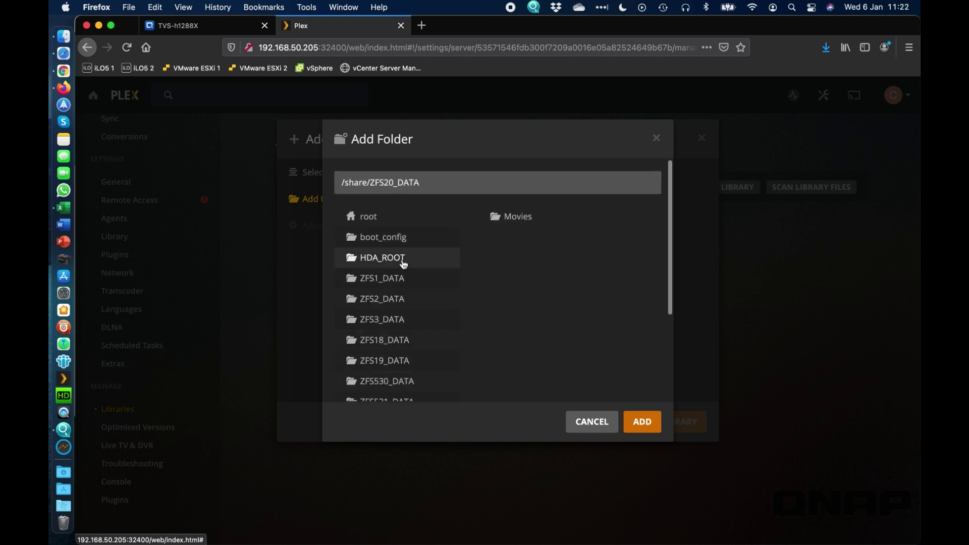
pyautogui.scroll(-4, 411, 309)
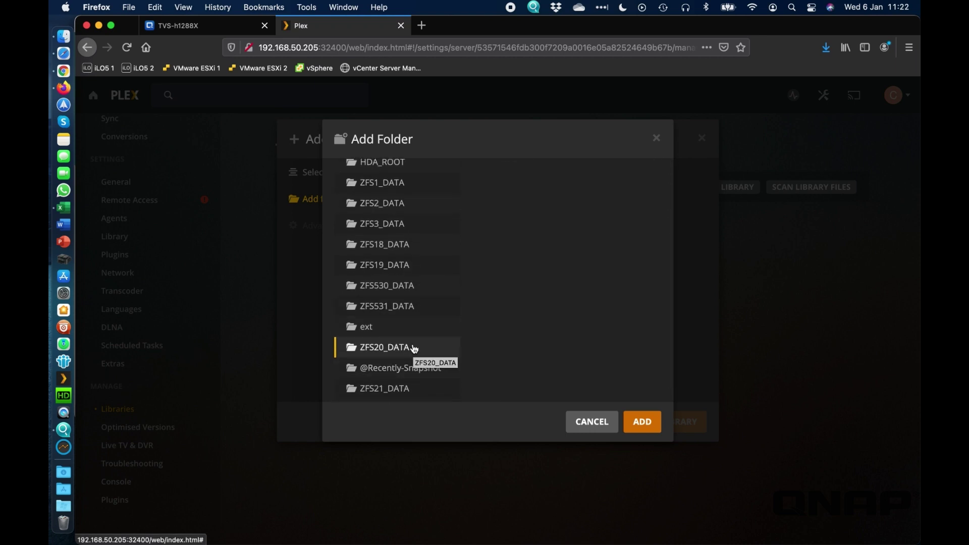
pyautogui.scroll(3, 414, 349)
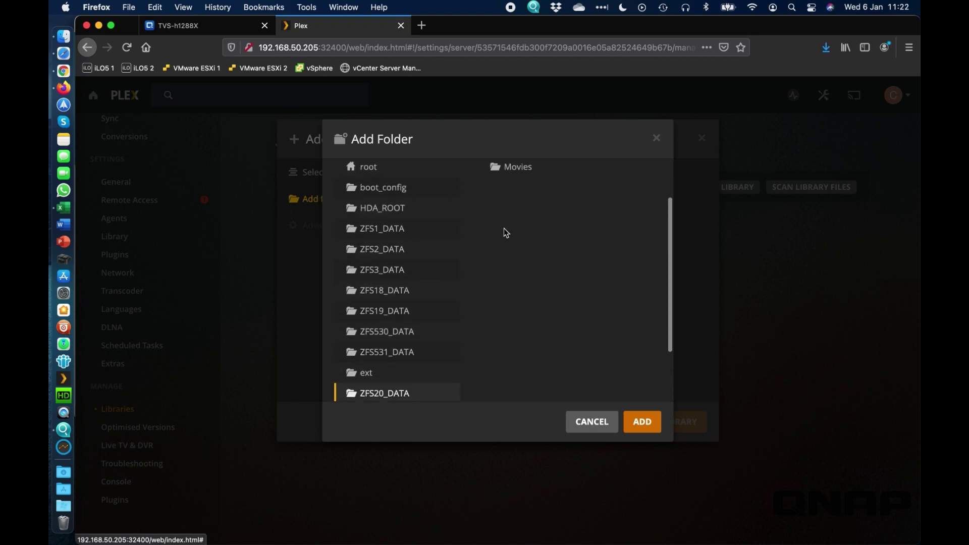
pyautogui.scroll(-3, 399, 302)
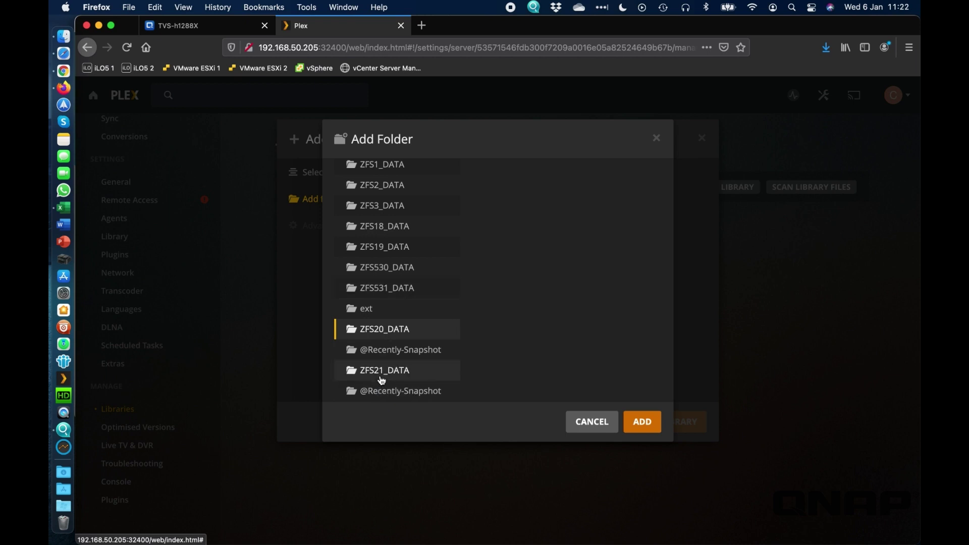
pyautogui.scroll(4, 486, 334)
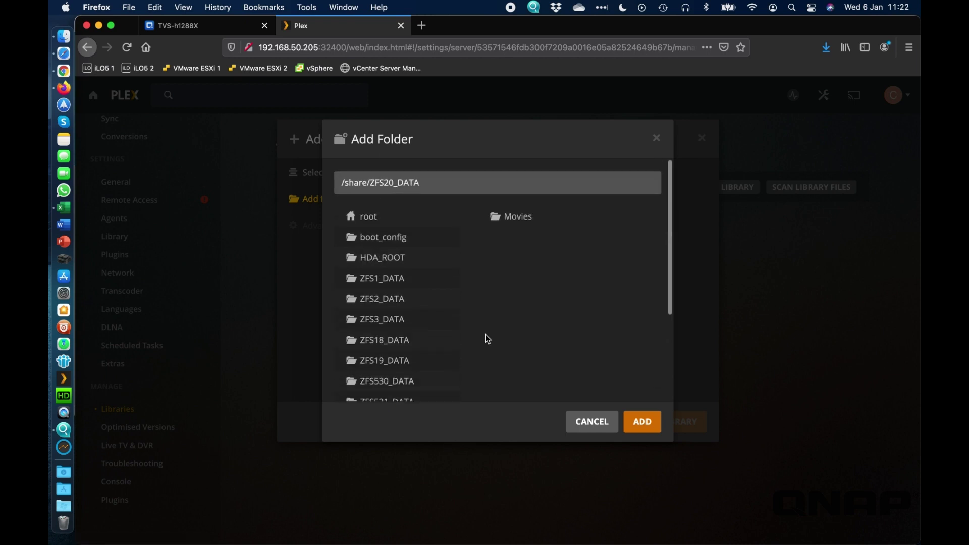
pyautogui.click(525, 221)
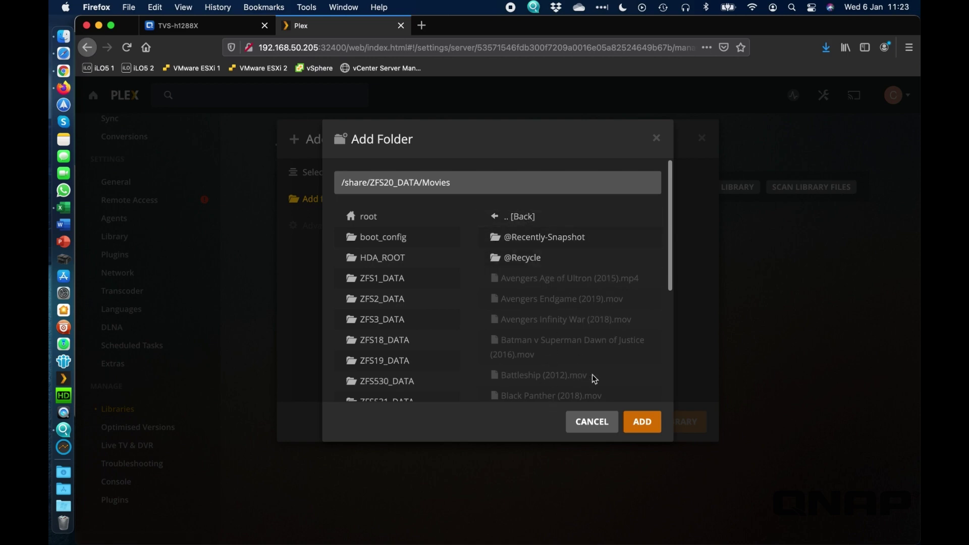
pyautogui.click(642, 421)
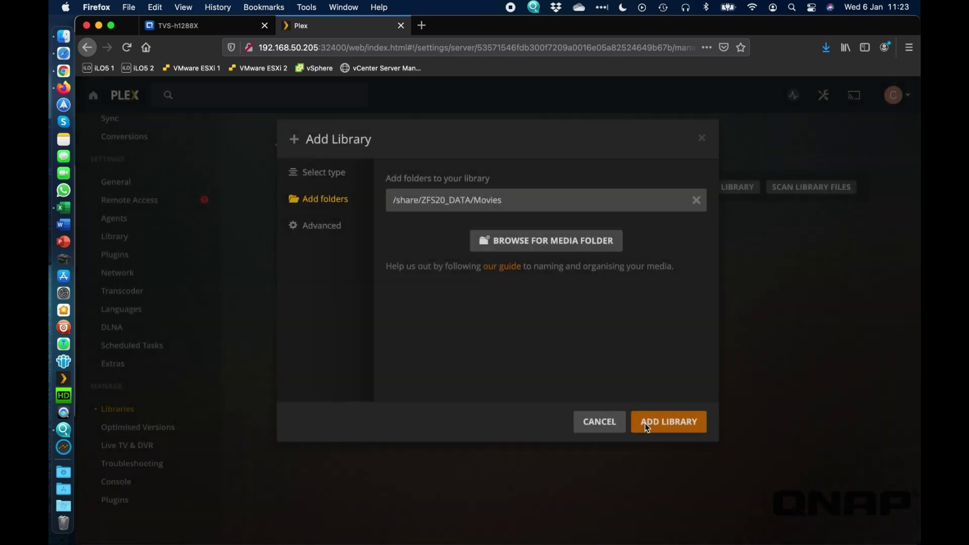
# - In the library's advanced options, set the scanner to Plex Movie Scanner and the agent to The Movie Database
pyautogui.click(334, 230)
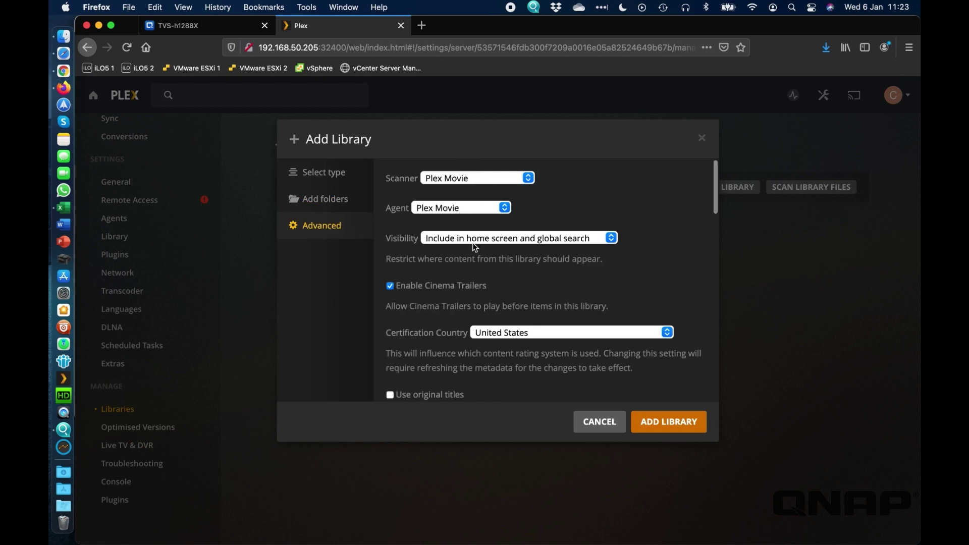
pyautogui.scroll(-2, 480, 275)
pyautogui.scroll(2, 480, 275)
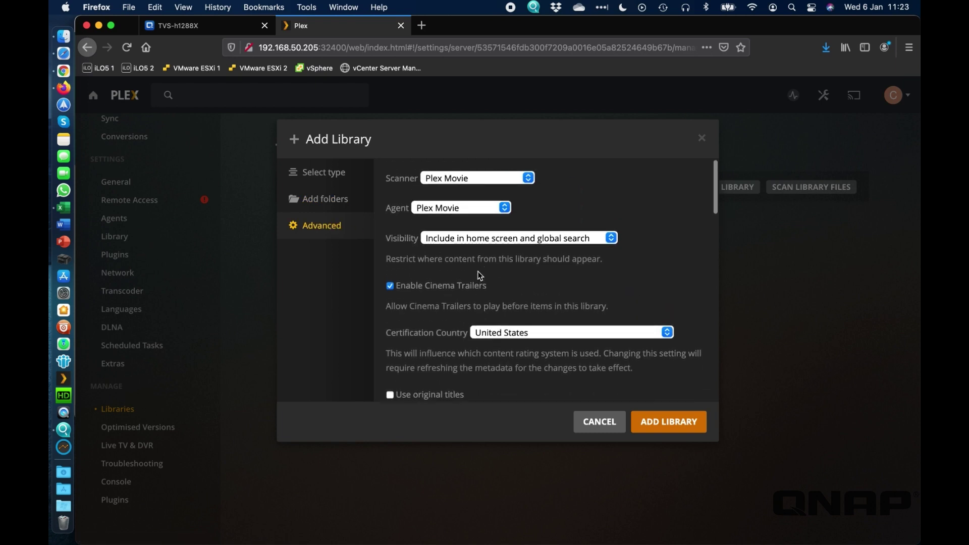
pyautogui.click(504, 180)
pyautogui.click(559, 187)
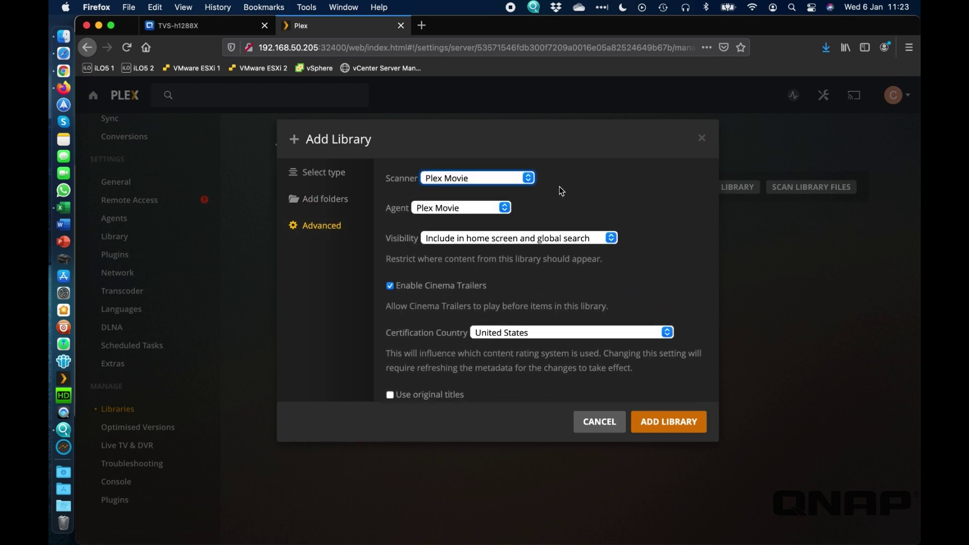
pyautogui.click(480, 210)
pyautogui.click(476, 219)
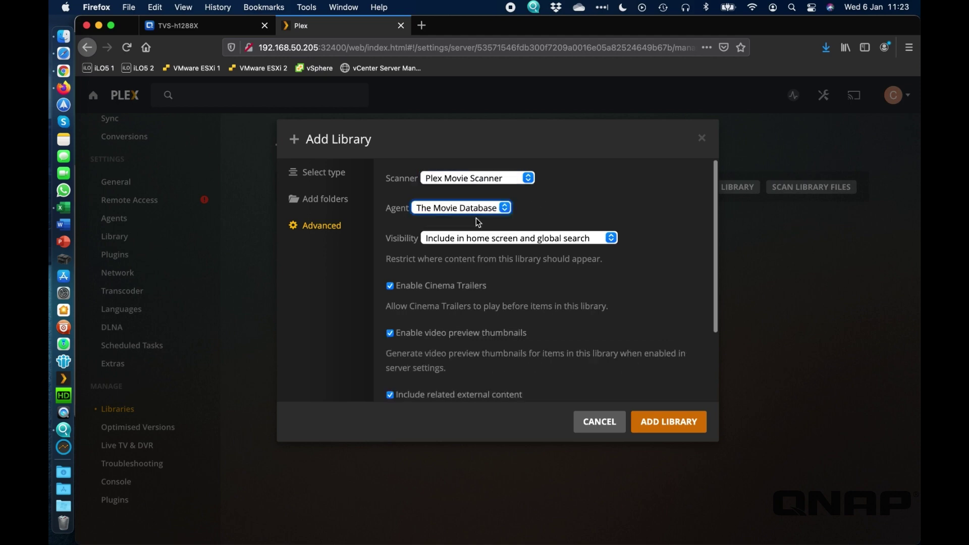
# - Create the Films library with the remaining advanced options at their defaults, and open it from the Plex home page
pyautogui.scroll(-10, 616, 206)
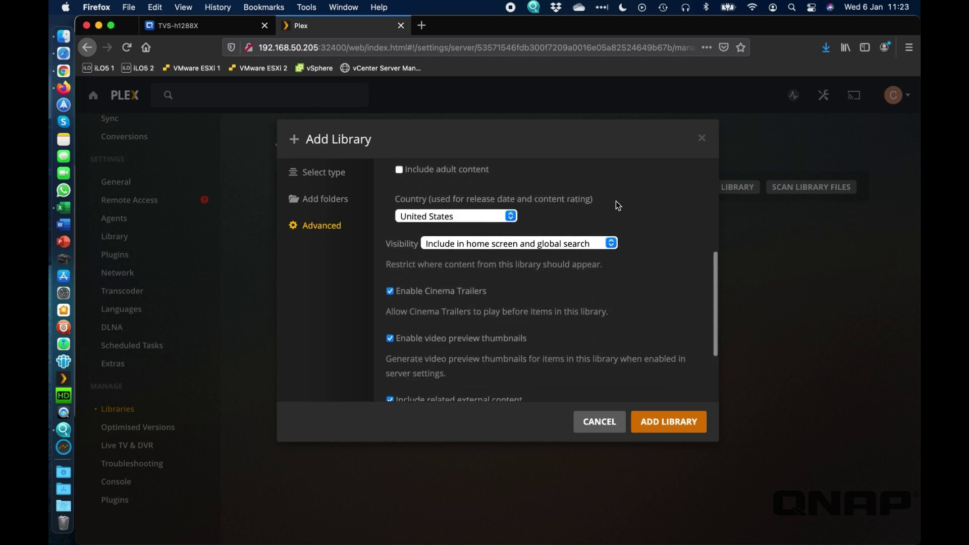
pyautogui.click(670, 428)
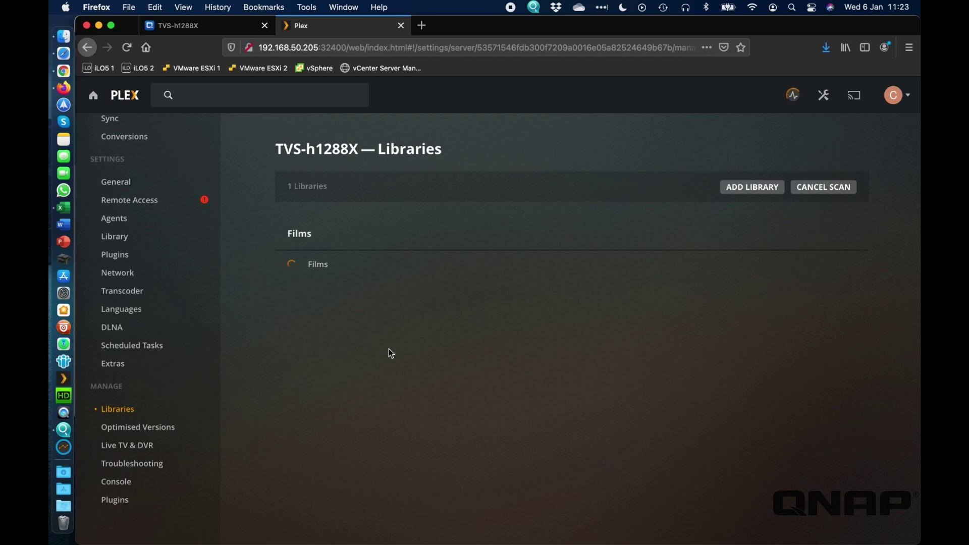
pyautogui.click(93, 96)
pyautogui.click(159, 156)
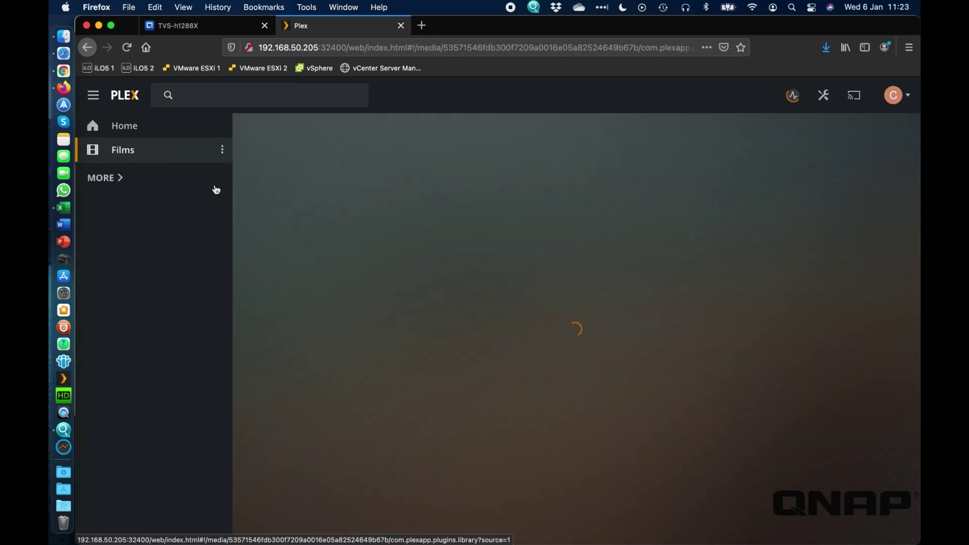